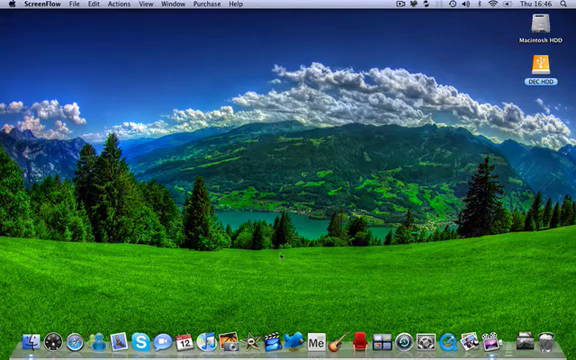
- Glance at the Twitterrific timeline, close it, and search Google for 'twirl' in Safari
left_click(294, 342)
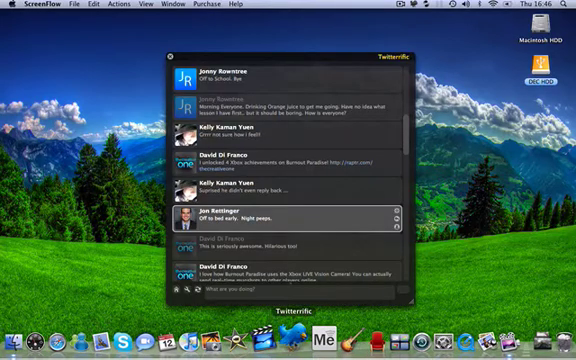
scroll(263, 250, "down", 5)
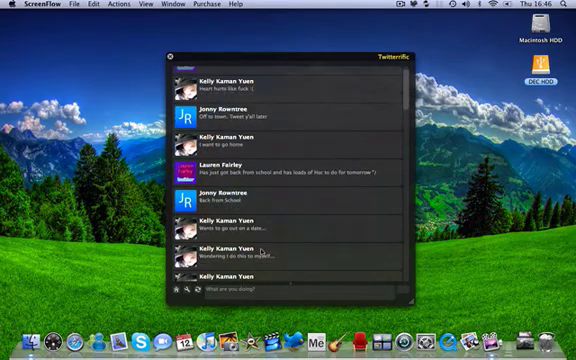
scroll(263, 250, "down", 3)
scroll(262, 251, "down", 2)
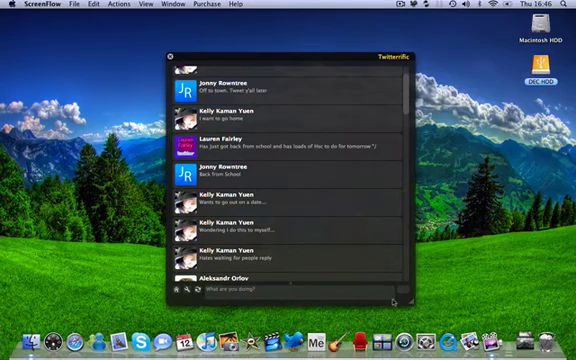
scroll(320, 258, "down", 2)
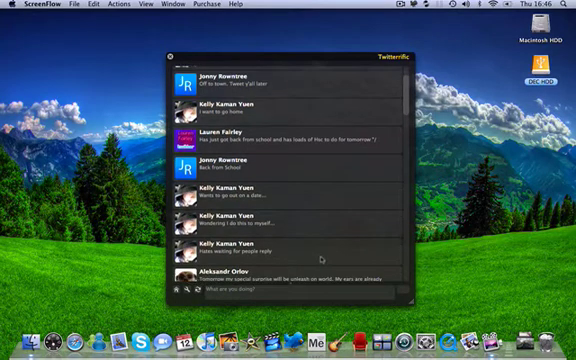
scroll(320, 258, "down", 2)
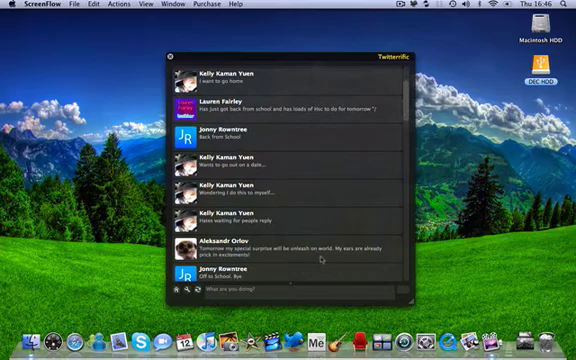
scroll(320, 258, "down", 2)
scroll(320, 258, "down", 2)
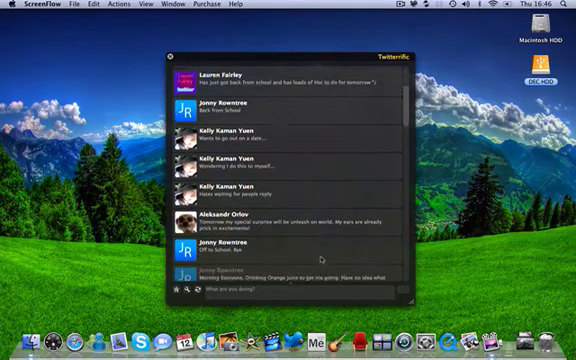
scroll(320, 258, "down", 2)
scroll(320, 258, "down", 2)
scroll(320, 258, "down", 2)
scroll(320, 258, "up", 5)
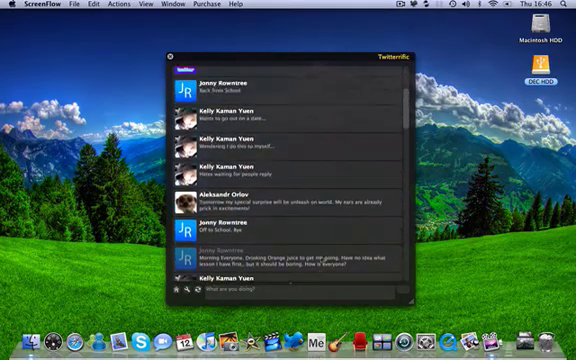
scroll(320, 258, "up", 3)
scroll(320, 258, "down", 1)
scroll(320, 258, "up", 2)
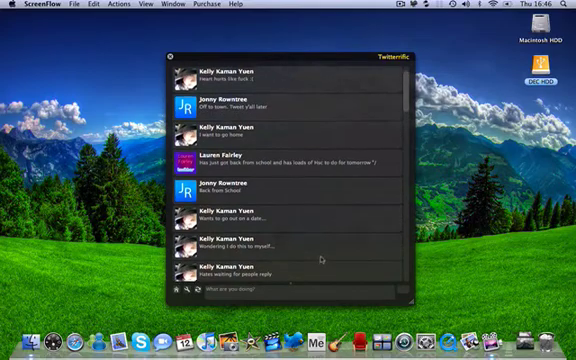
scroll(320, 258, "down", 1)
scroll(320, 258, "down", 1)
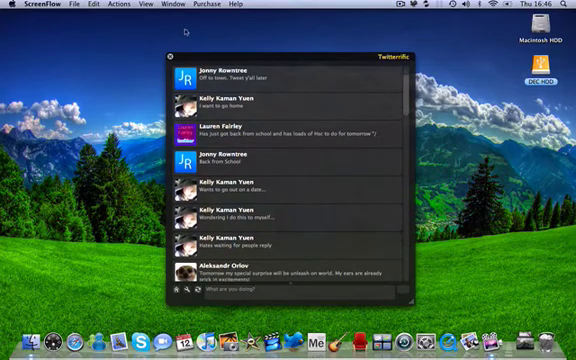
left_click(171, 58)
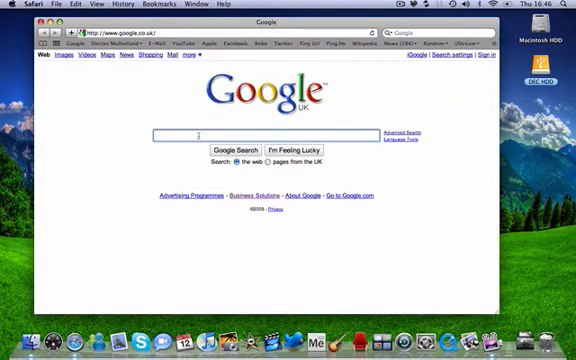
type("twirl")
key("Return")
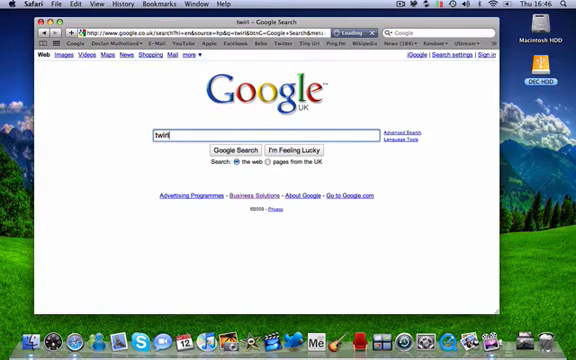
- Open the first 'twhirl' result to reach the social software client's homepage
left_click(88, 131)
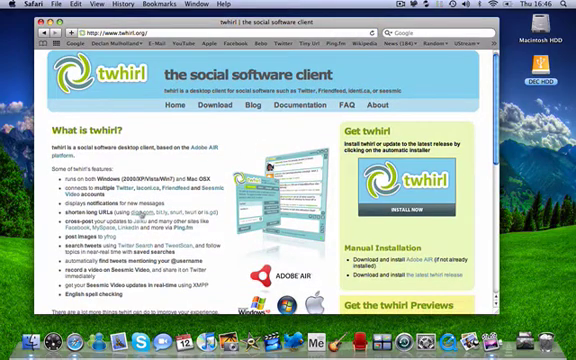
- View the twhirl Download page listing the 0.9.4 package, then return to Google UK
left_click(226, 110)
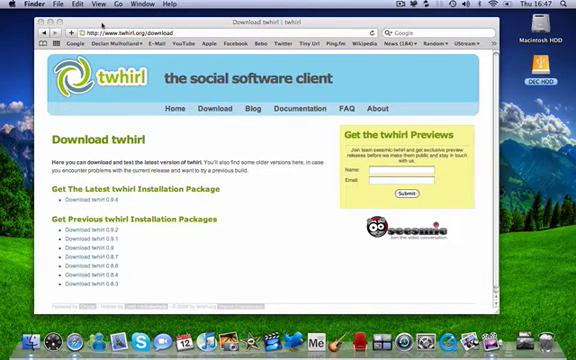
left_click(101, 23)
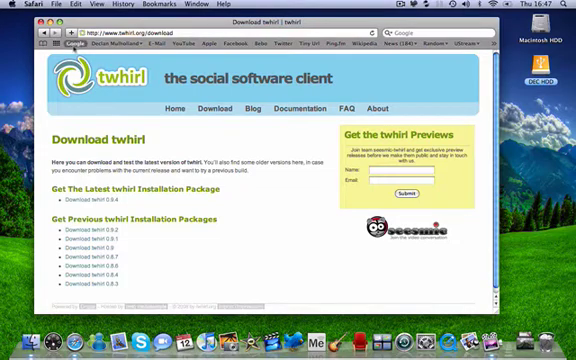
left_click(74, 44)
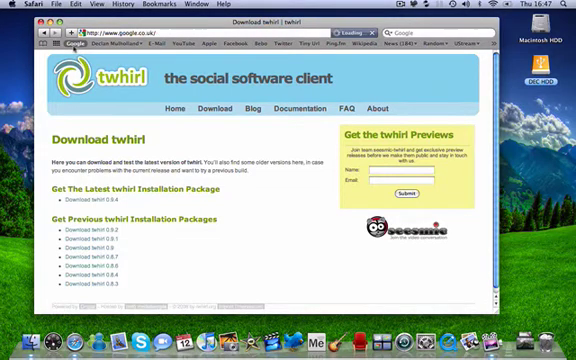